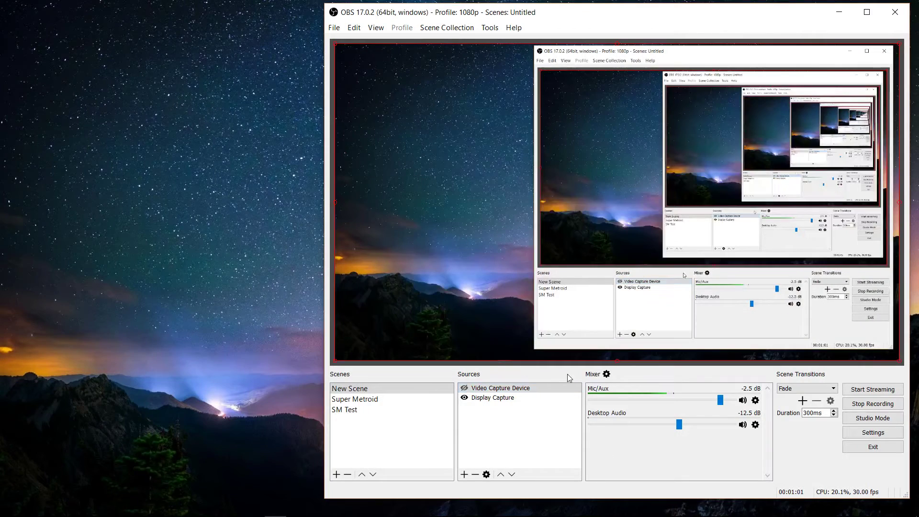
Minimize the OBS Studio window to reveal the desktop.
left_click(840, 10)
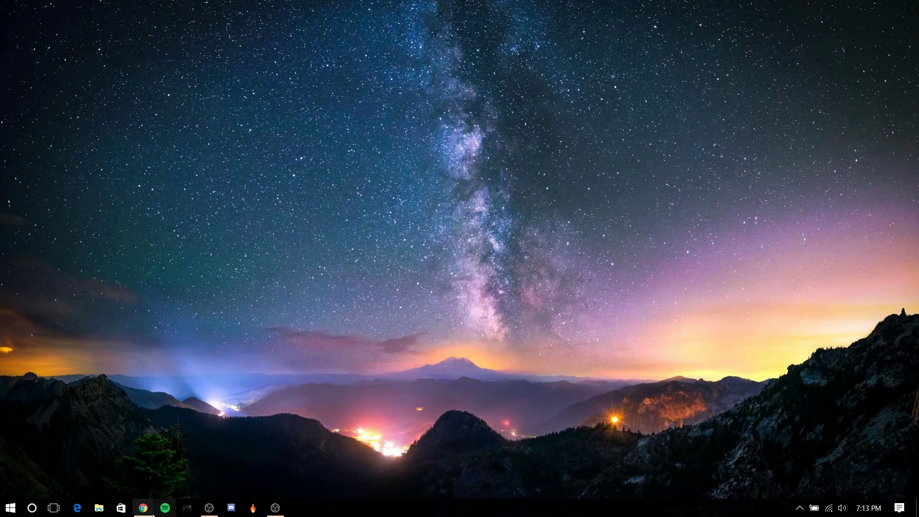
Bring Chrome back and run the downloaded vmix18.exe installer.
left_click(151, 512)
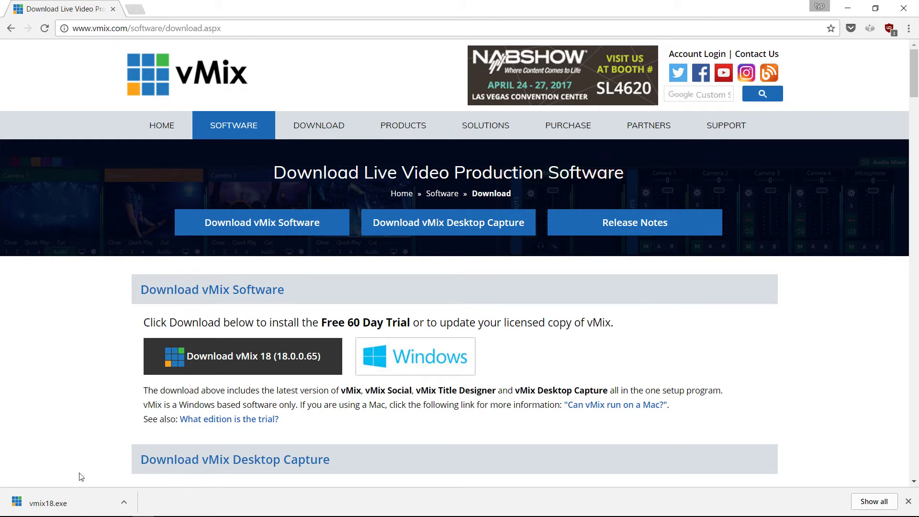
left_click(82, 506)
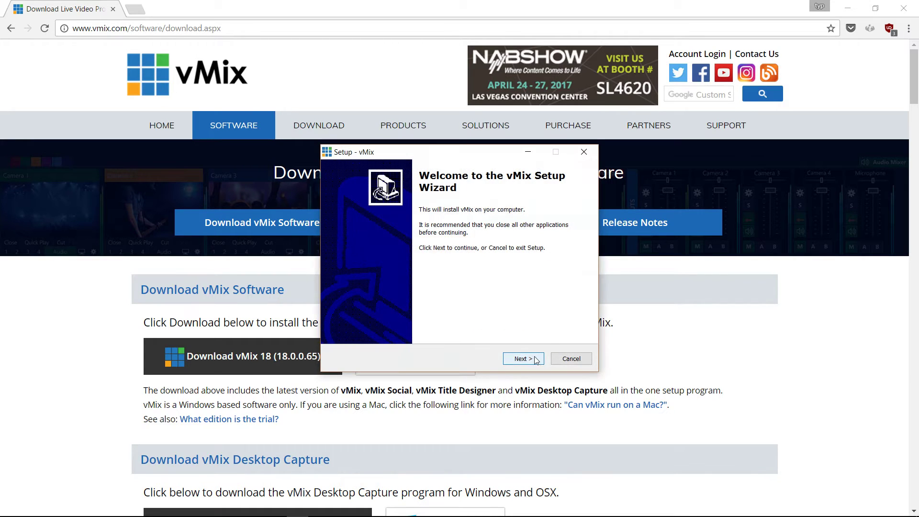
Install vMix, accepting the license and keeping the default location, folder and desktop icon.
left_click(533, 359)
left_click(416, 323)
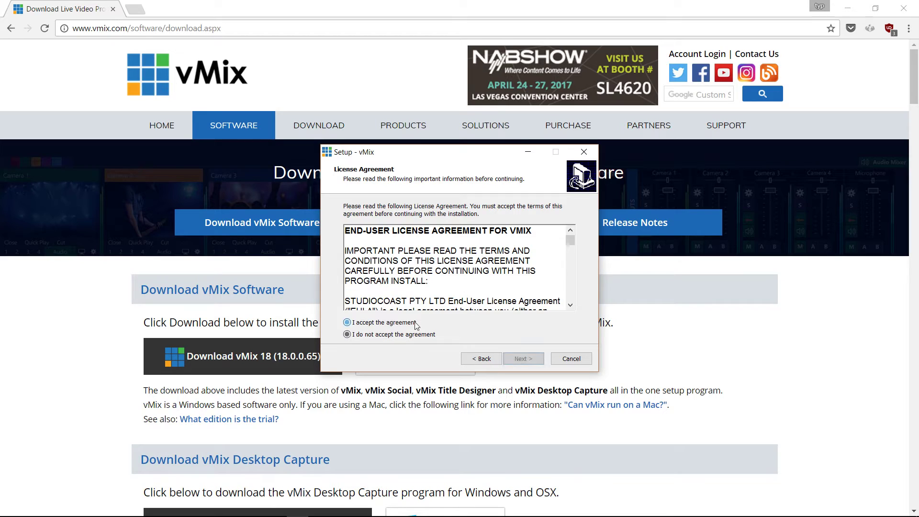
left_click(524, 359)
left_click(524, 361)
left_click(524, 361)
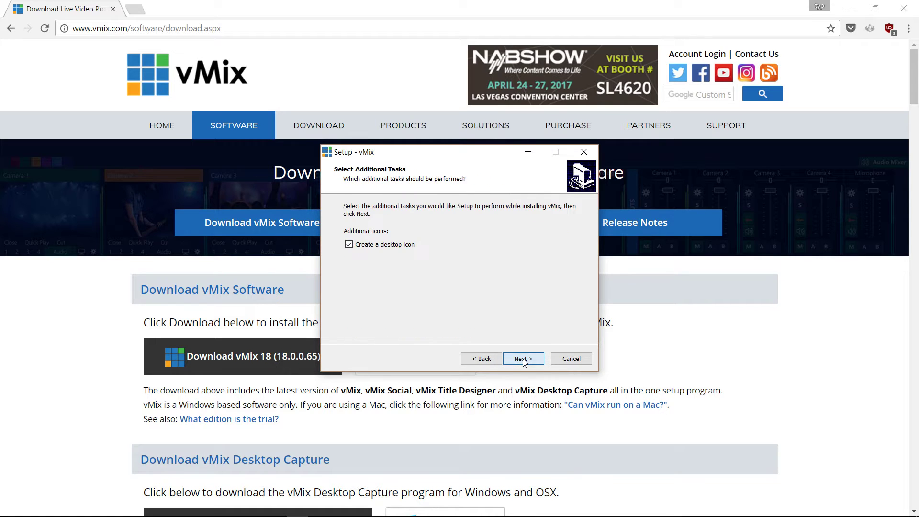
left_click(523, 359)
left_click(523, 360)
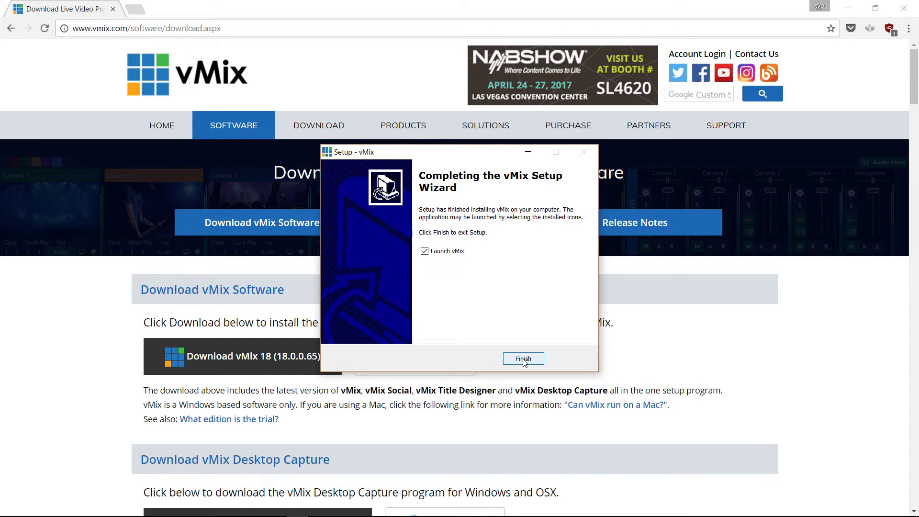
Launch vMix and confirm Display settings: NTSC 29.97p, 720x480 output, Normal aspect ratio.
left_click(523, 360)
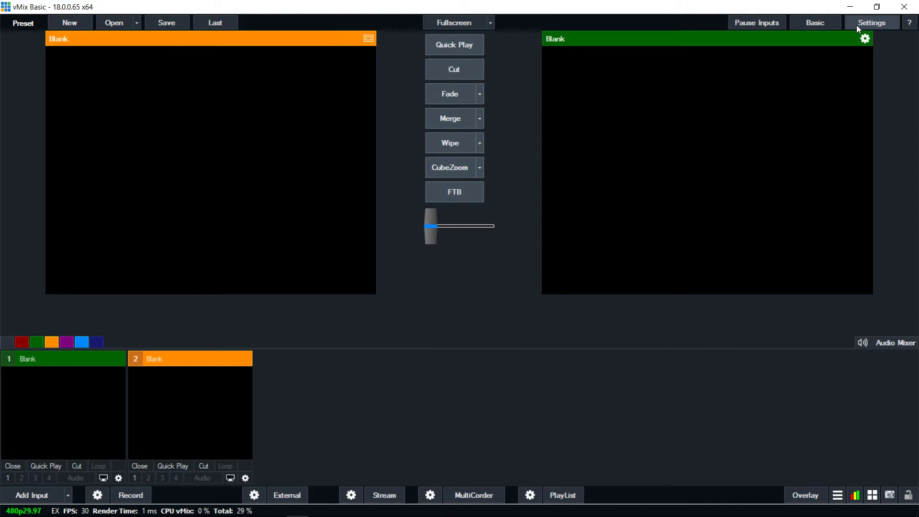
left_click(886, 22)
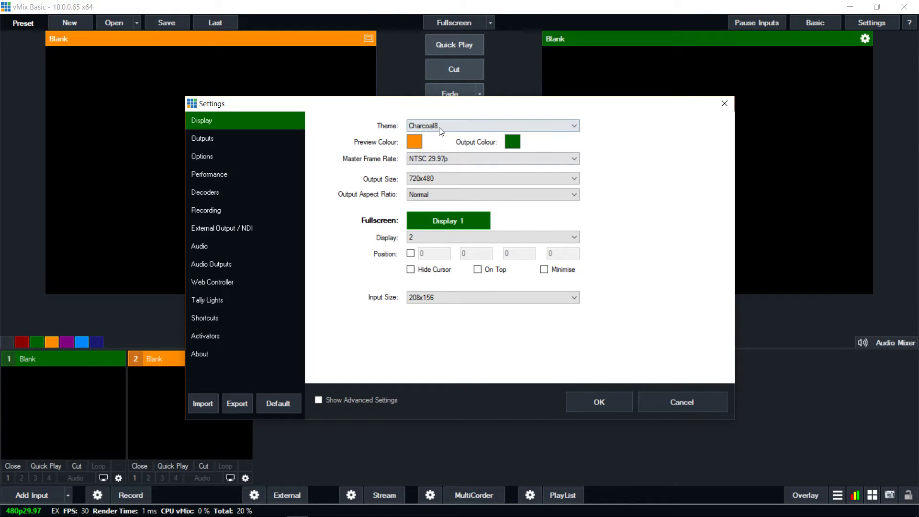
left_click(451, 161)
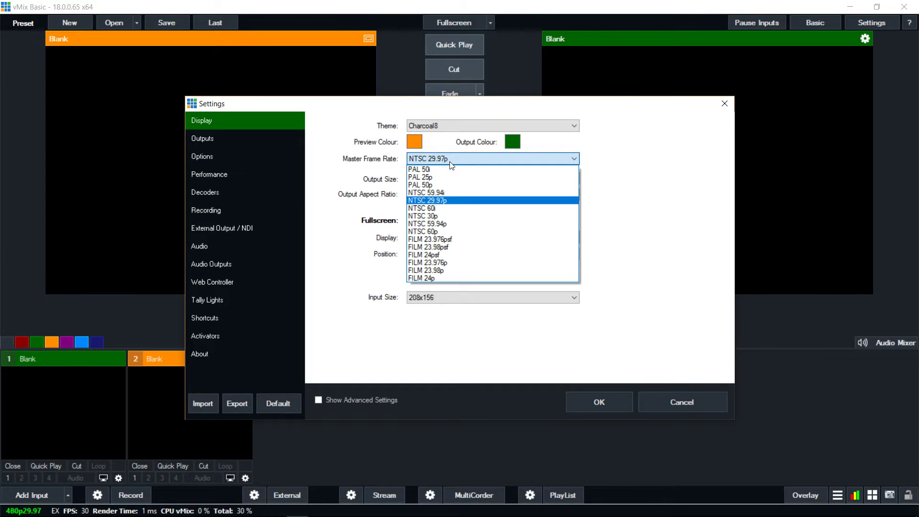
left_click(449, 161)
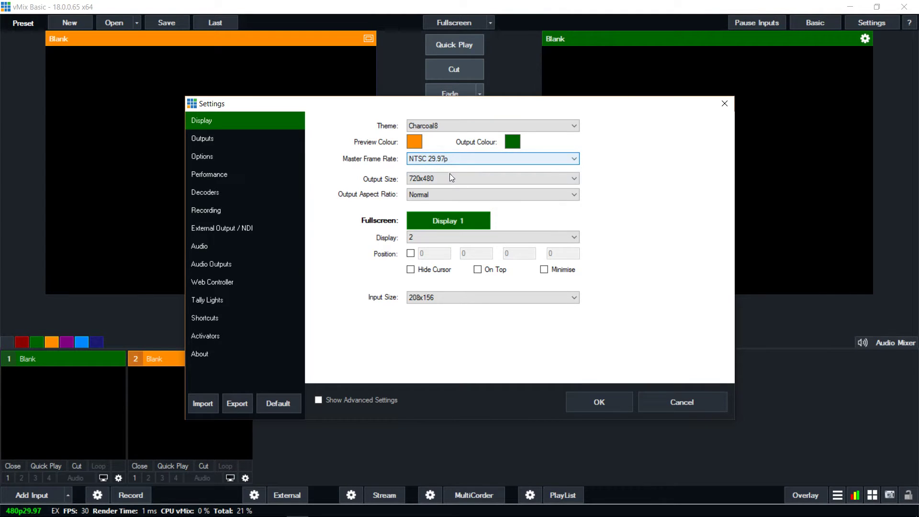
left_click(451, 179)
left_click(451, 181)
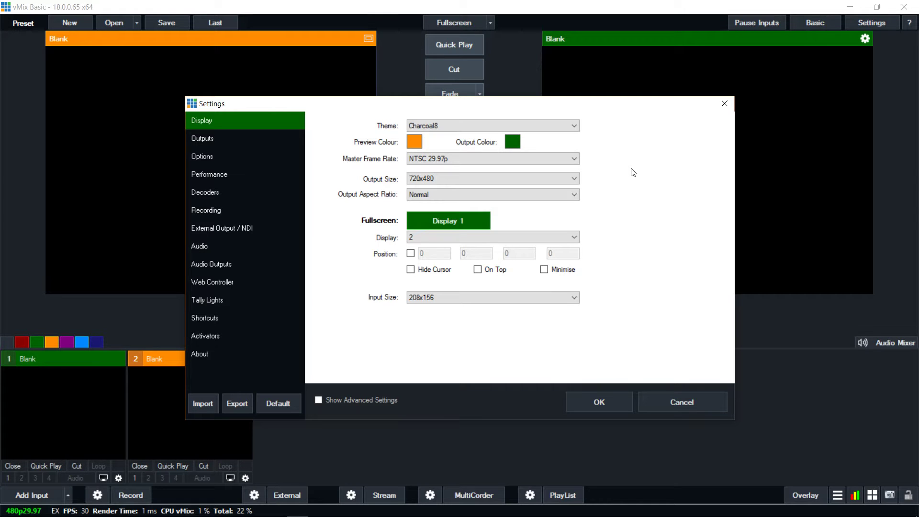
left_click(575, 195)
left_click(576, 195)
Keep the Default graphics adapter and YUY2 output format on the Performance page.
left_click(284, 140)
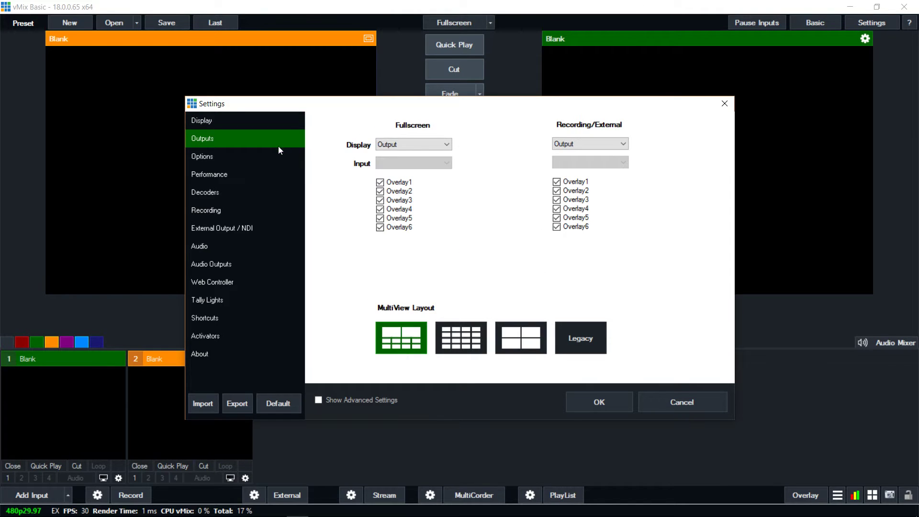
left_click(272, 153)
left_click(265, 175)
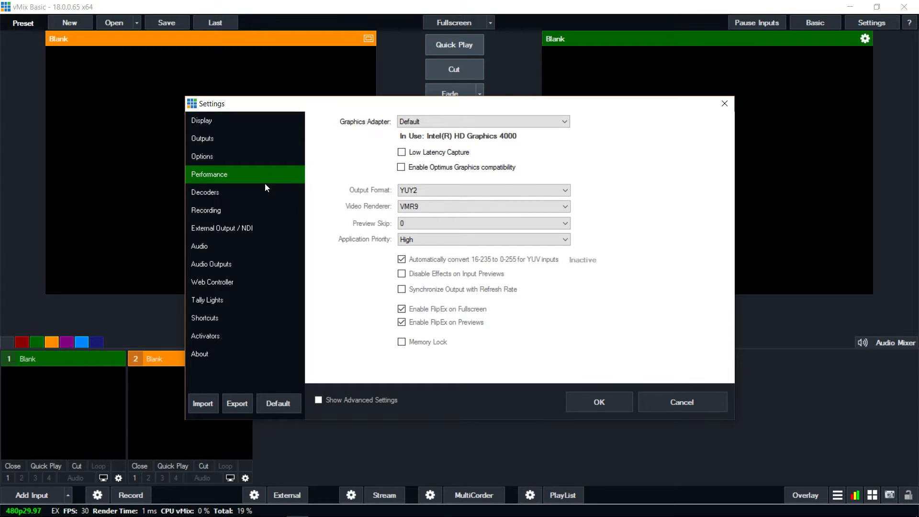
left_click(439, 123)
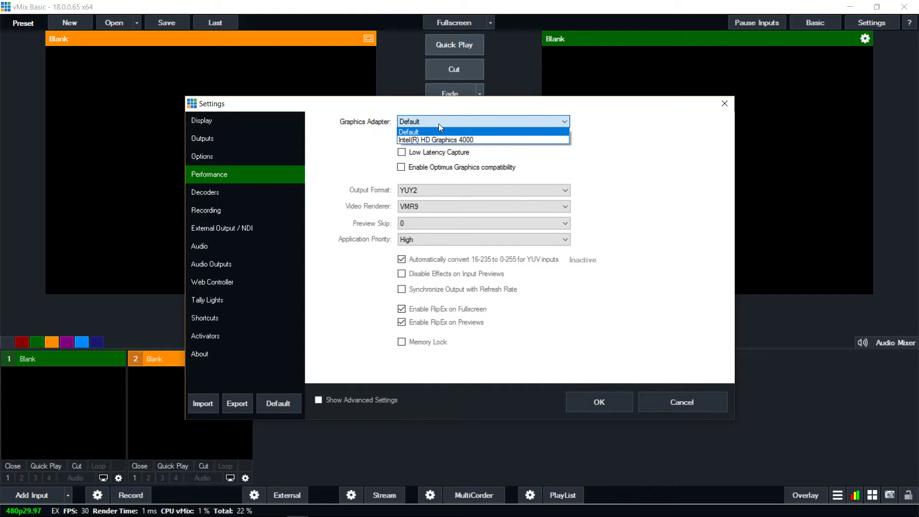
left_click(438, 124)
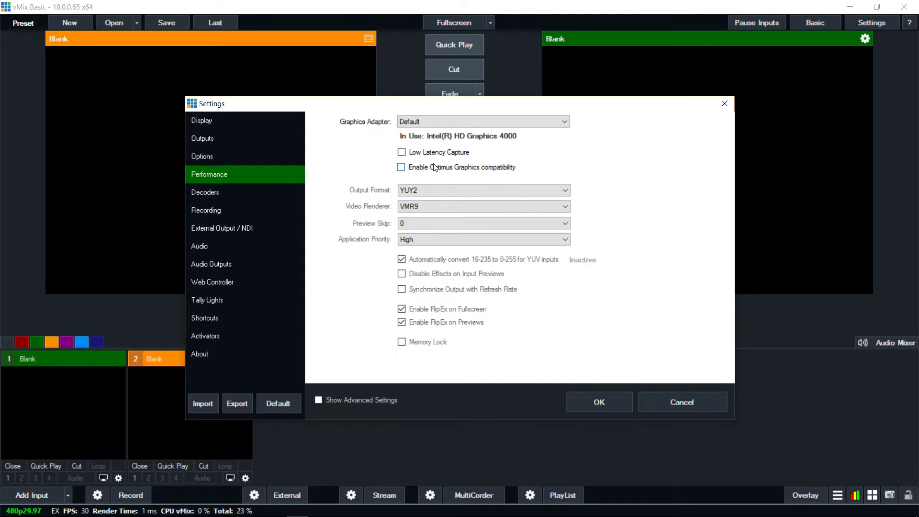
left_click(432, 192)
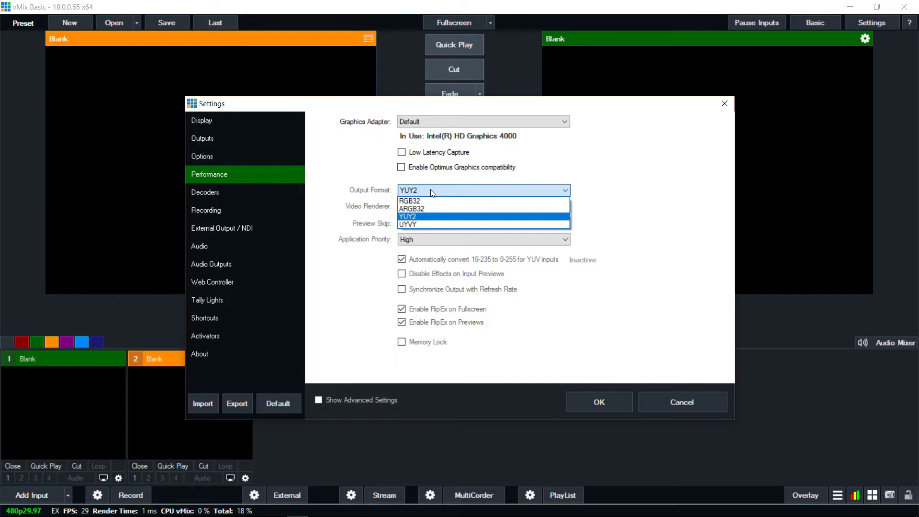
left_click(425, 217)
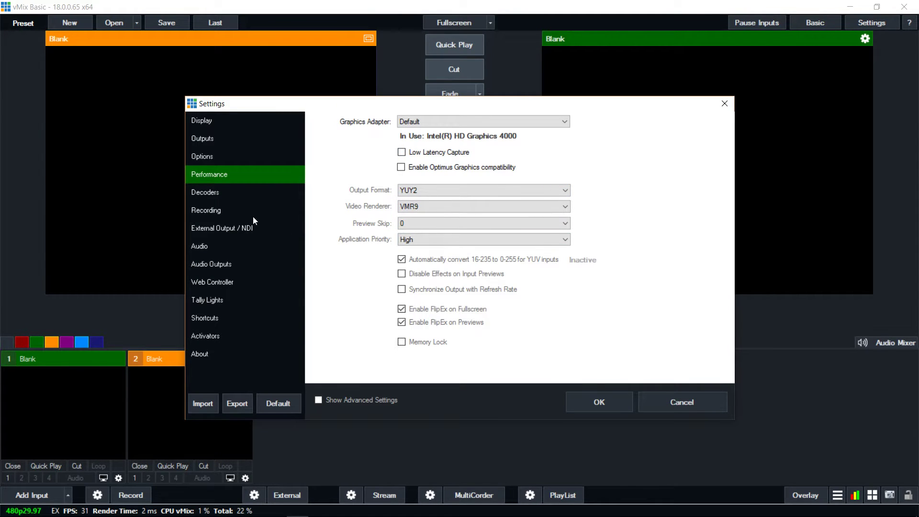
Review the Decoders, Recording and Audio pages, then close Settings with OK.
left_click(232, 197)
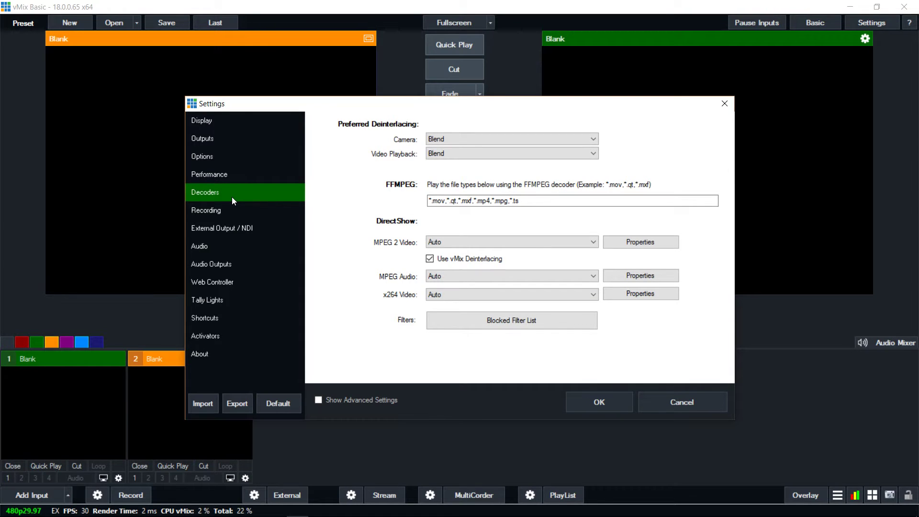
left_click(233, 210)
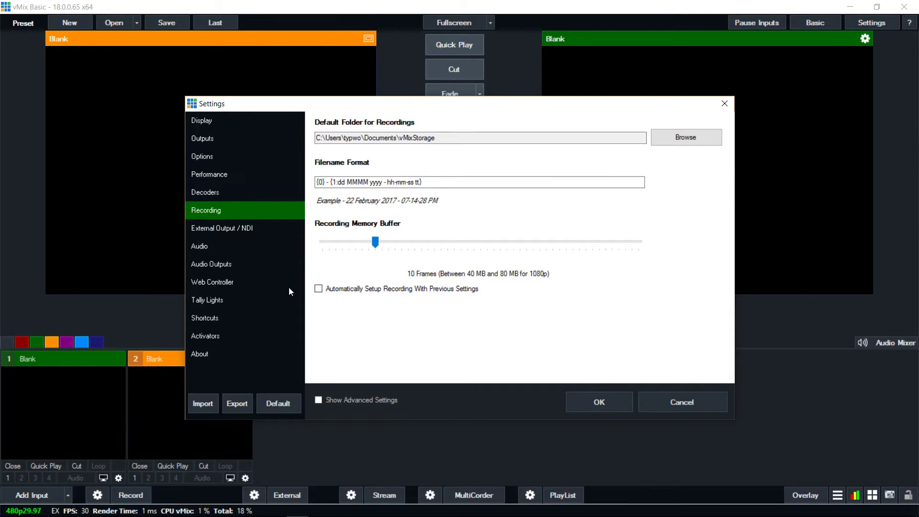
left_click(253, 250)
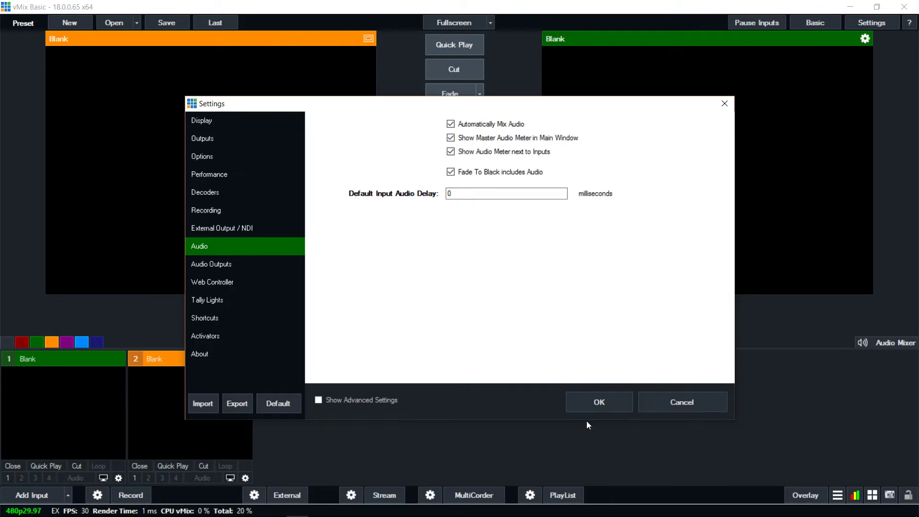
left_click(599, 405)
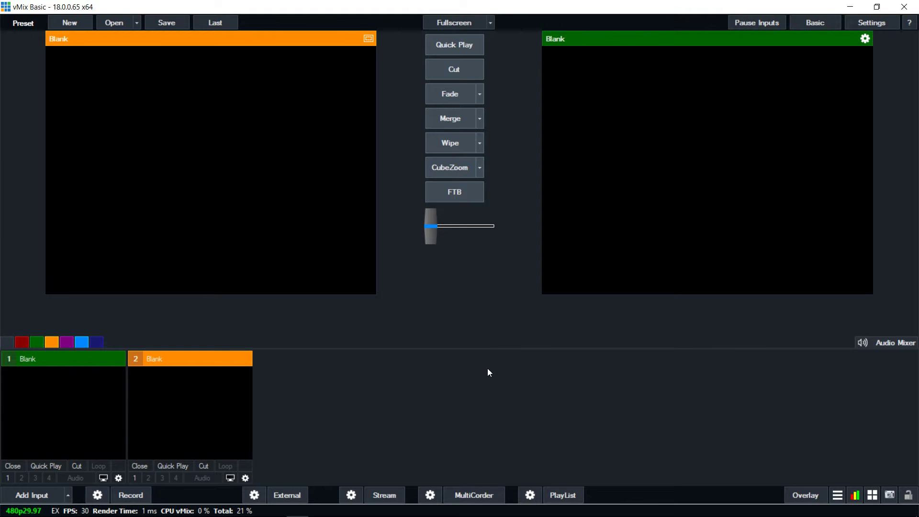
Add a GV-USB2, Analog Capture camera input on SVideo with 48000 Hz 16 Bit 2 Channels audio.
left_click(35, 498)
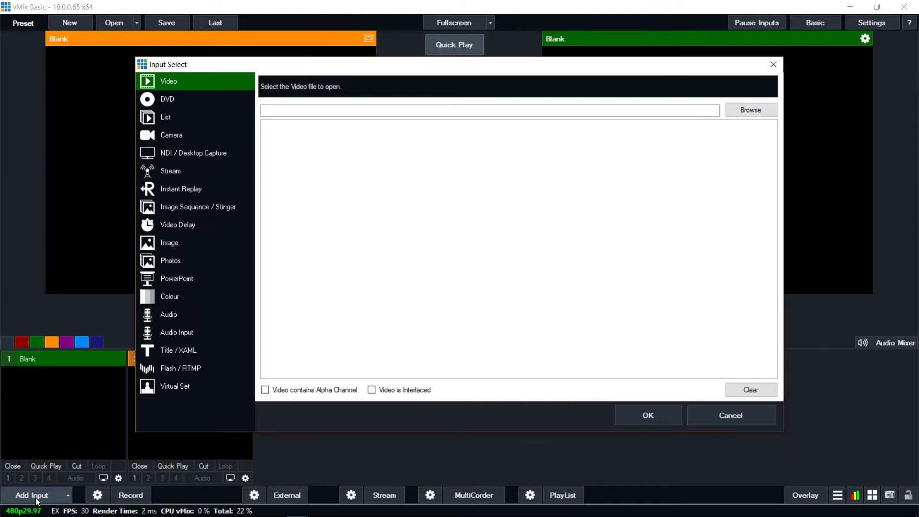
left_click(199, 139)
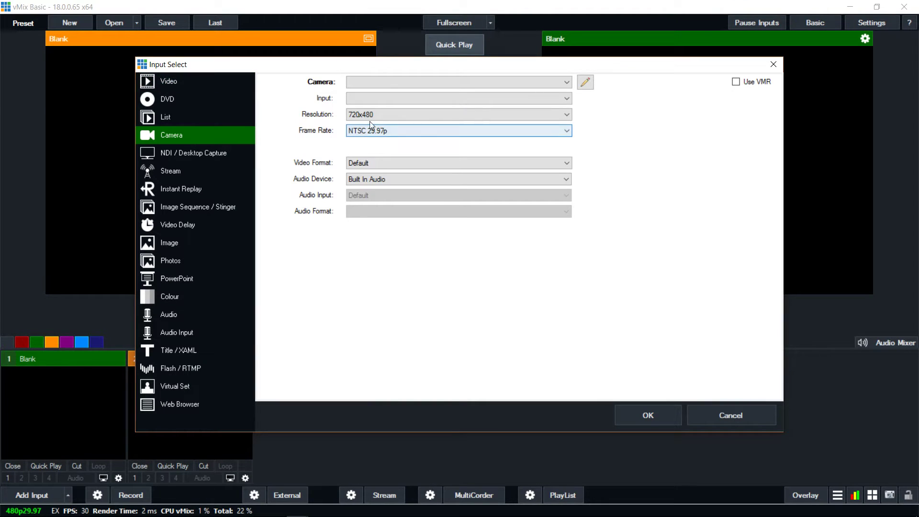
left_click(387, 83)
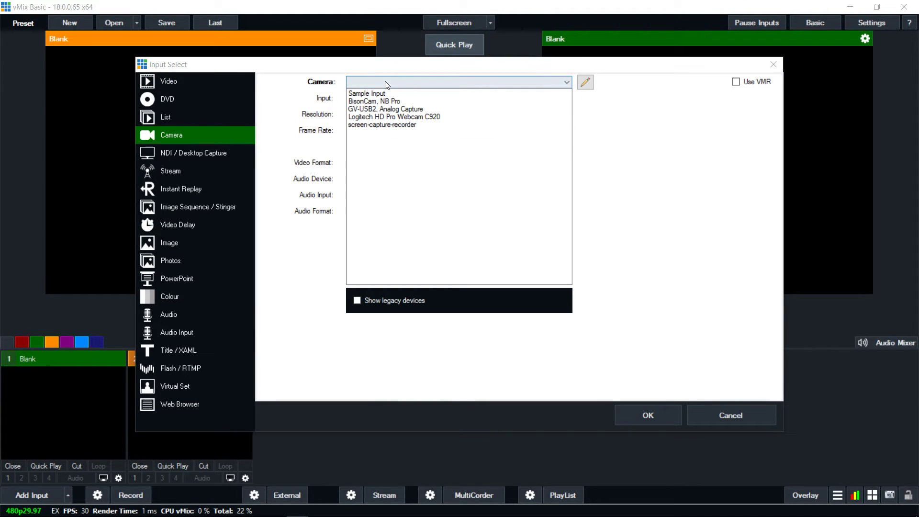
left_click(398, 109)
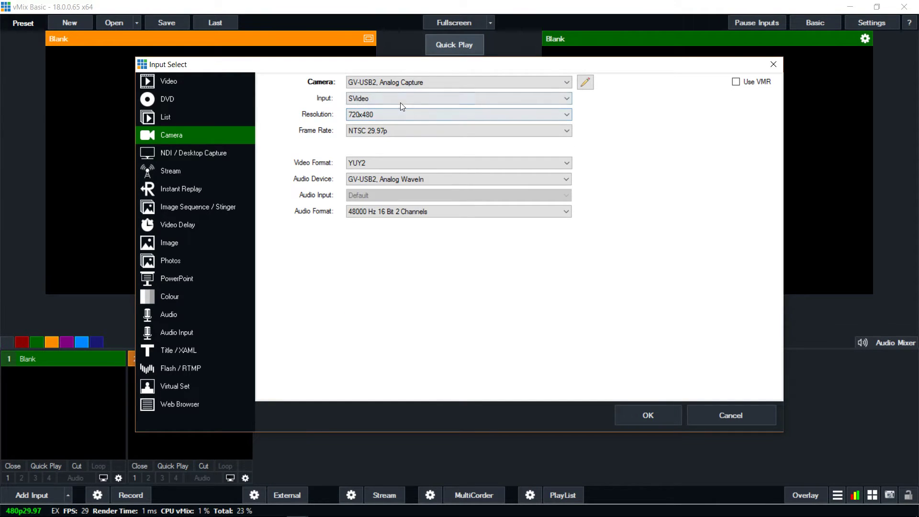
left_click(400, 98)
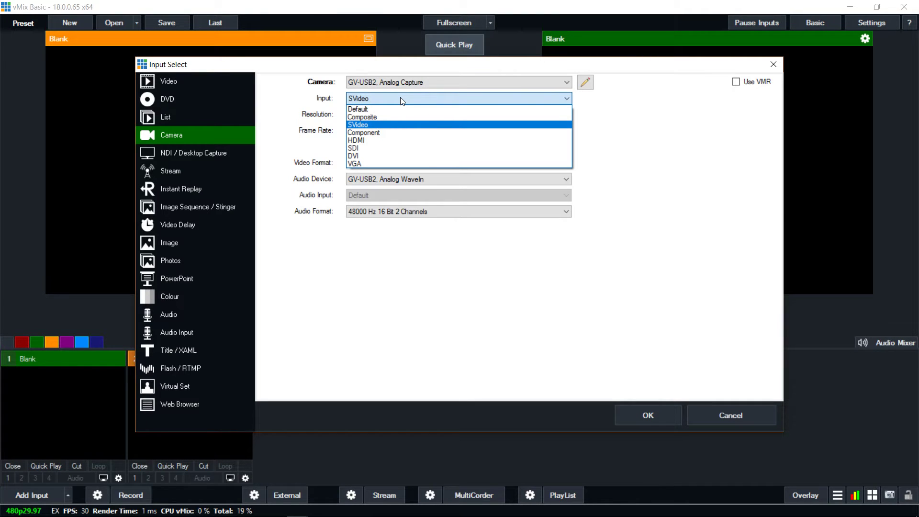
left_click(400, 98)
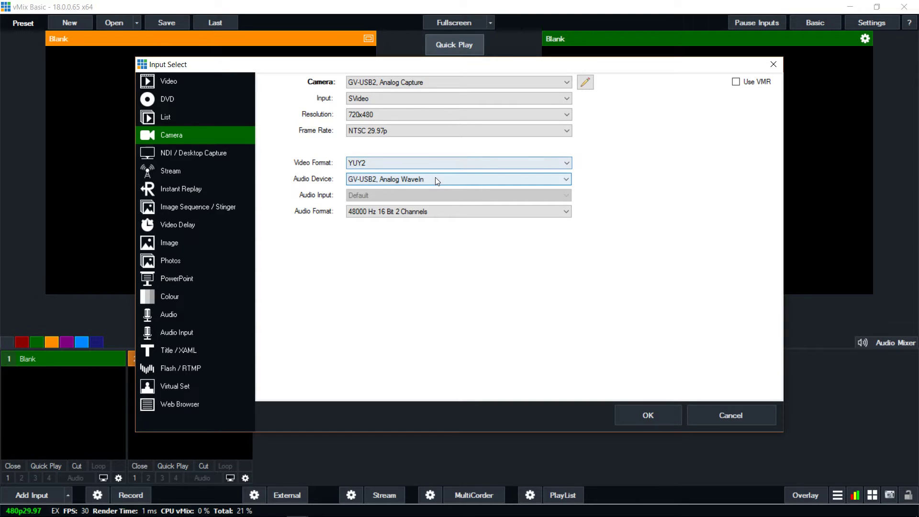
left_click(459, 212)
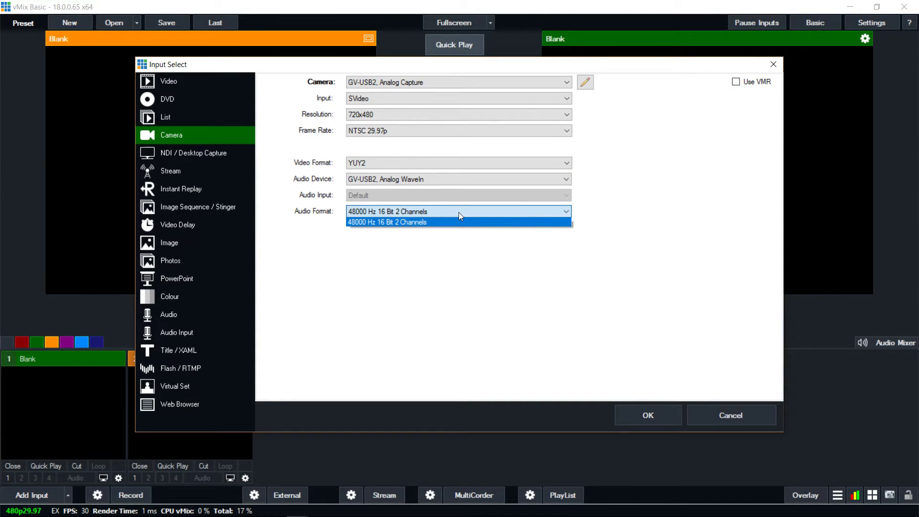
left_click(459, 211)
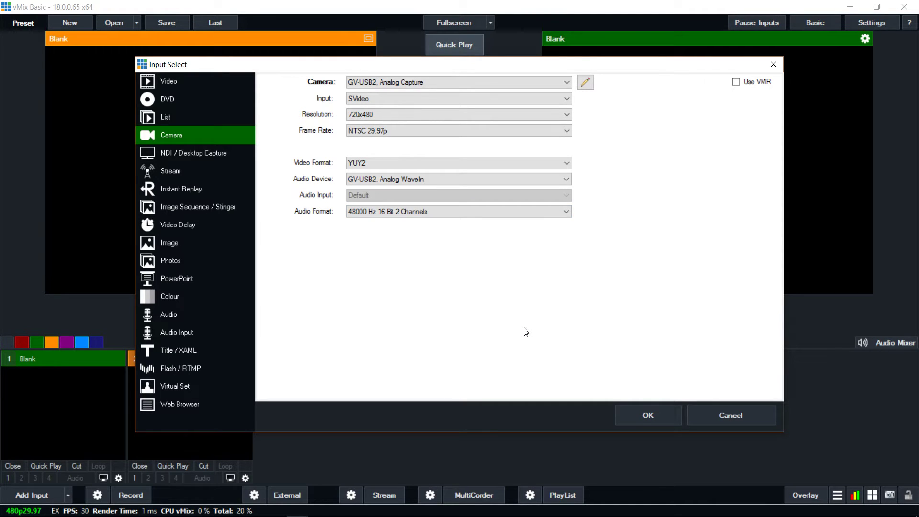
left_click(648, 415)
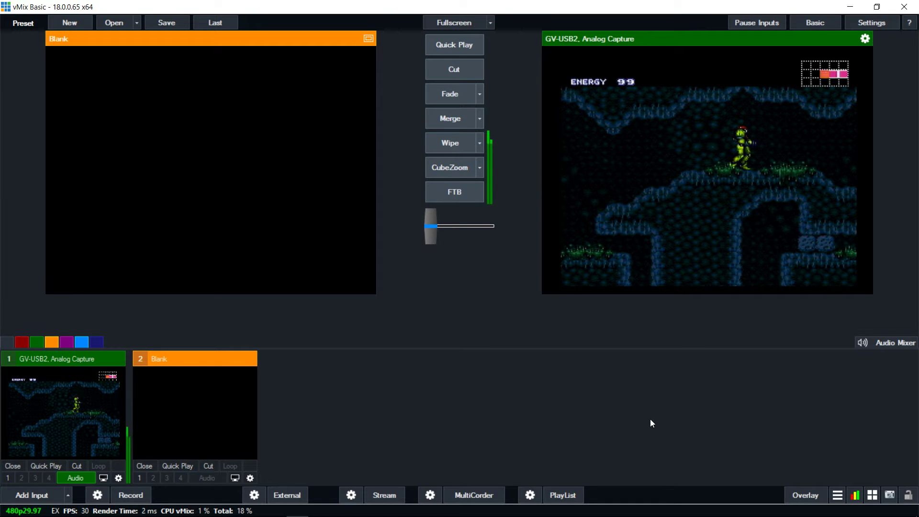
Turn the Windows system volume down to 27.
mouse_move(665, 515)
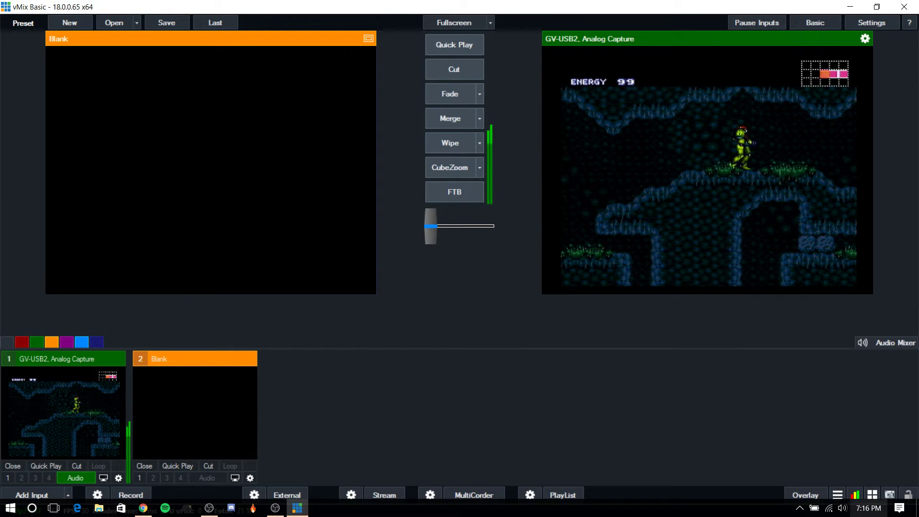
left_click(843, 508)
left_click_drag(831, 481, 781, 481)
left_click(790, 376)
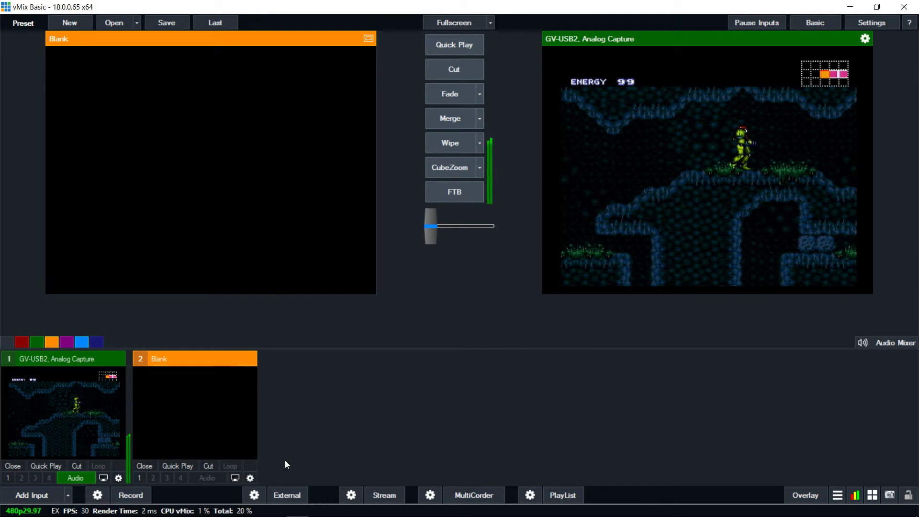
Open the External output settings and go to the External Output / NDI page.
left_click(261, 494)
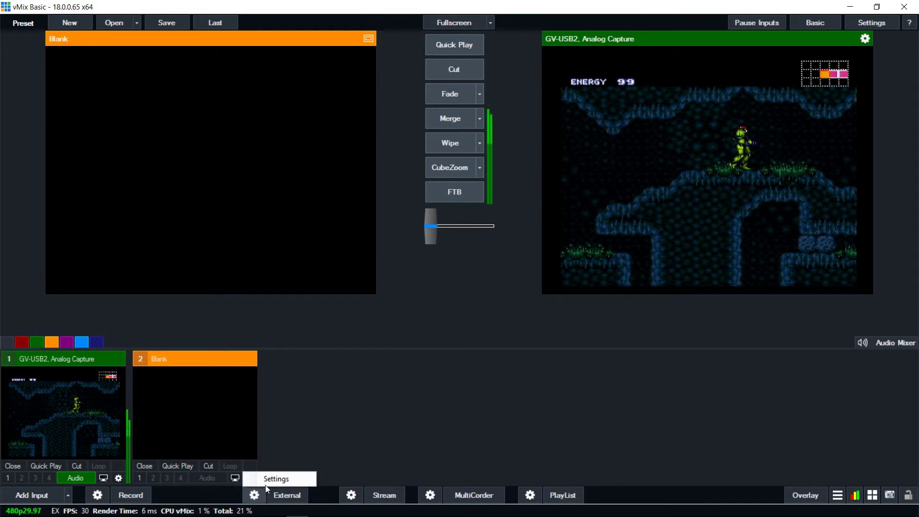
left_click(276, 478)
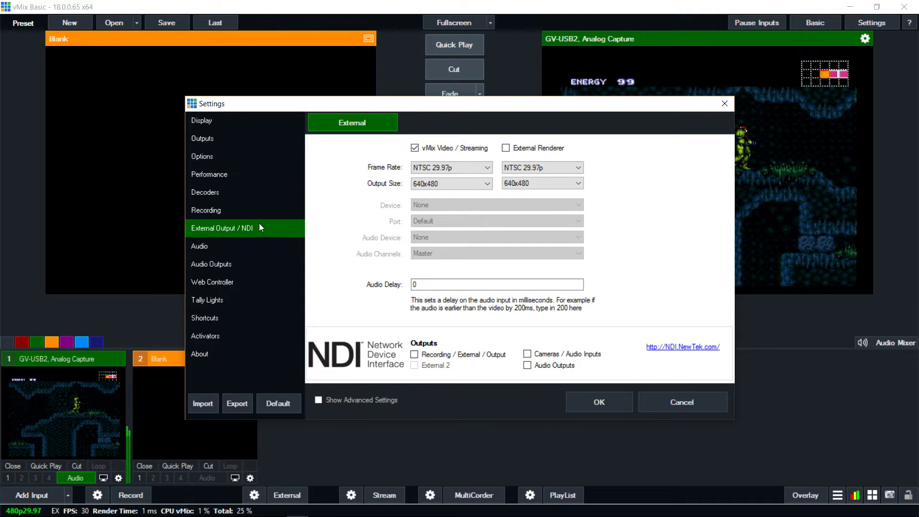
left_click(233, 154)
left_click(232, 178)
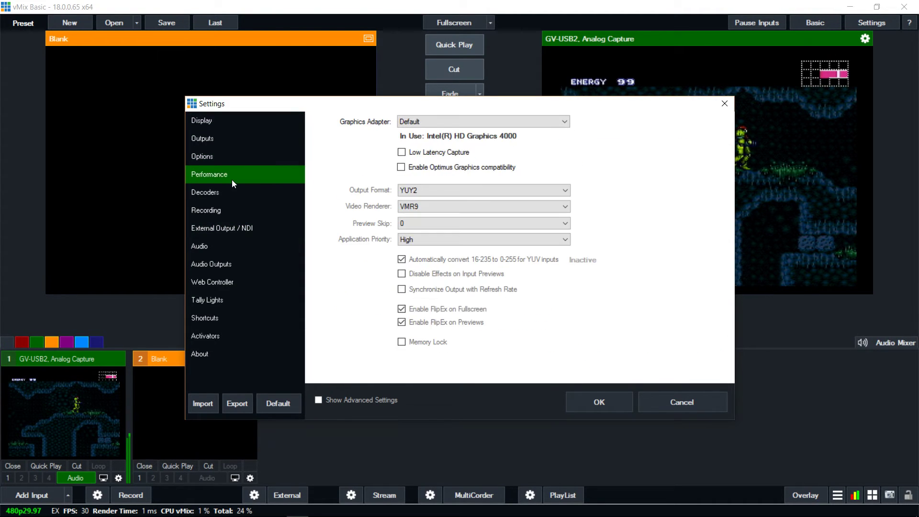
left_click(232, 194)
left_click(231, 210)
left_click(235, 222)
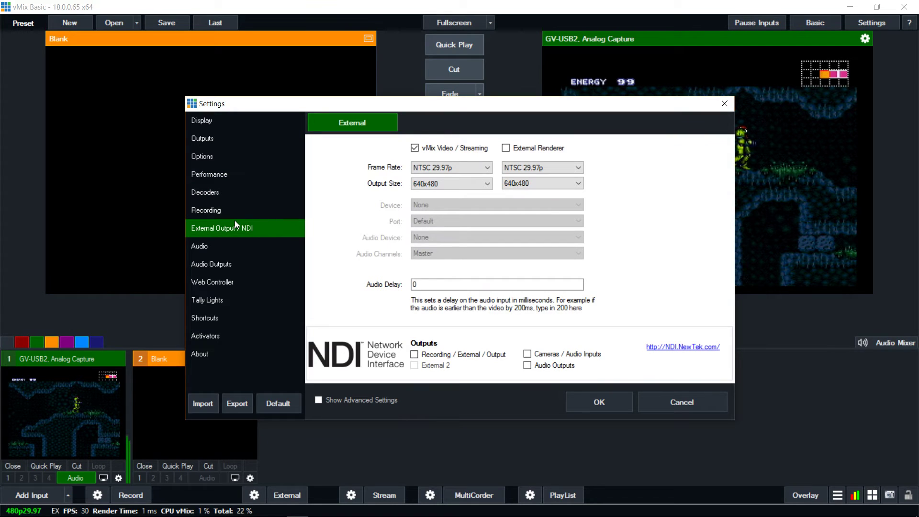
Keep the 640x480 output size, start External output, and minimise vMix.
left_click(462, 188)
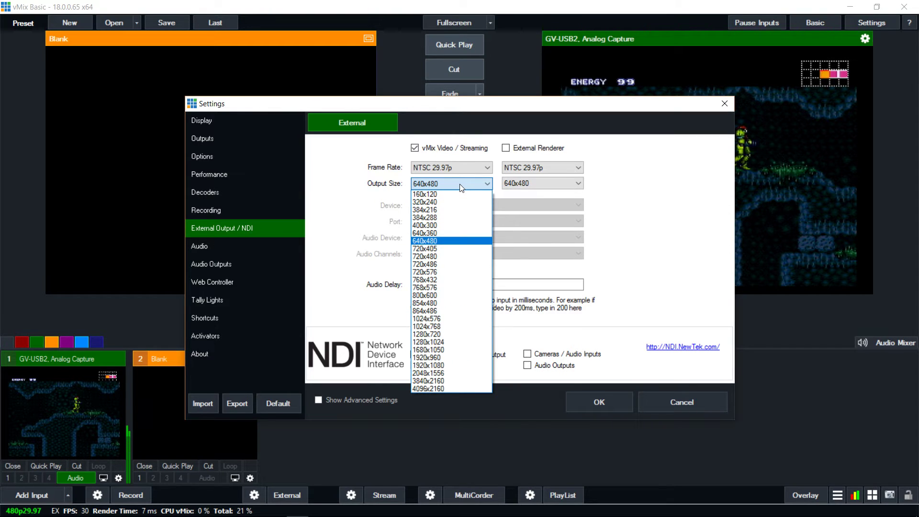
left_click(462, 188)
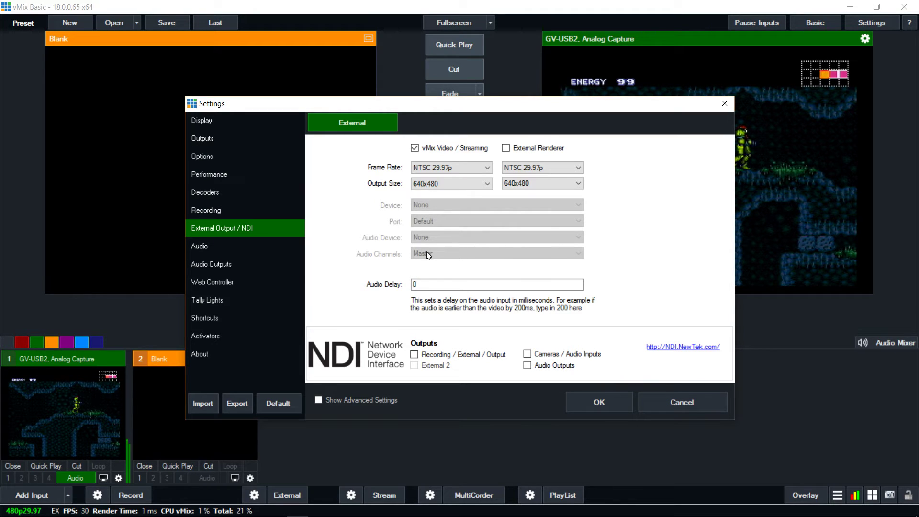
left_click(603, 406)
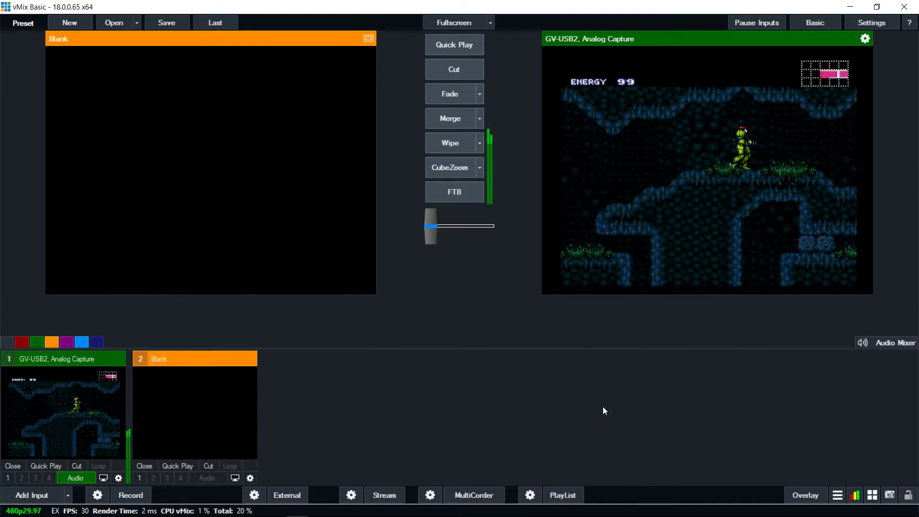
left_click(289, 498)
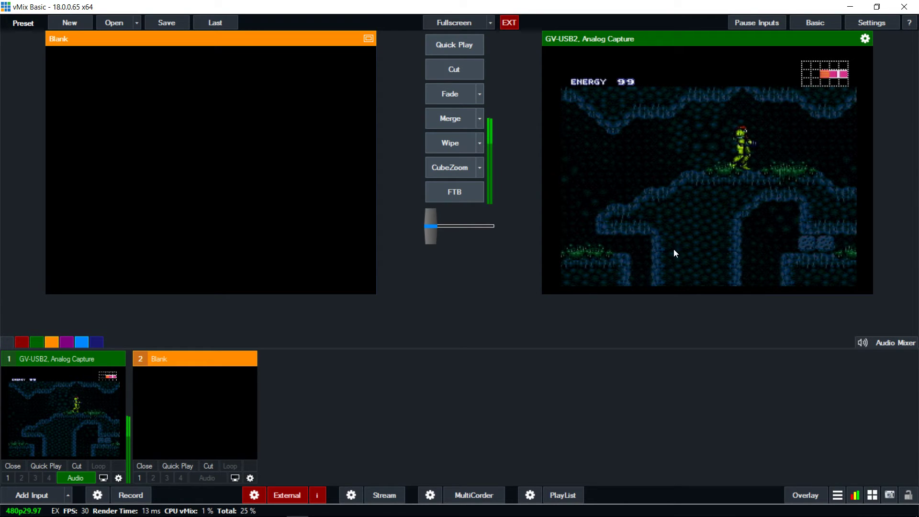
left_click(850, 7)
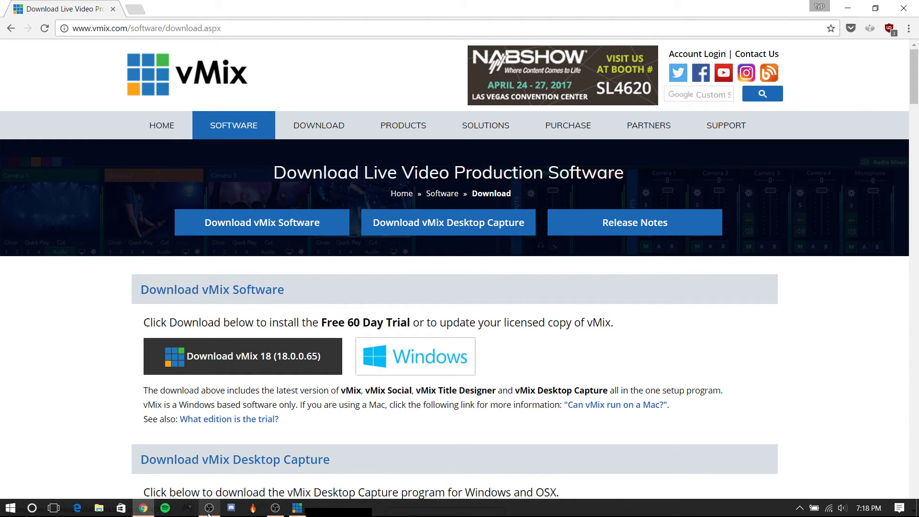
Back in OBS Studio, remove Video Capture Device 1 from the SM Test scene.
left_click(209, 513)
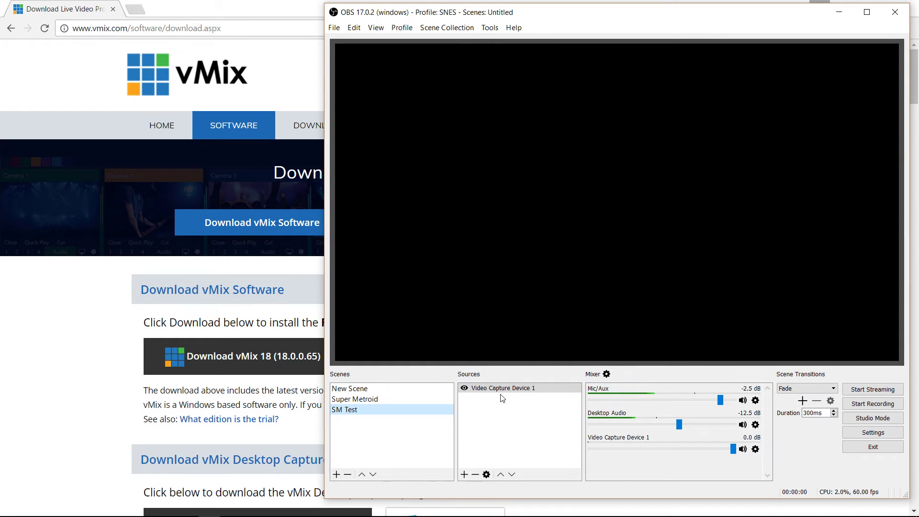
left_click(477, 474)
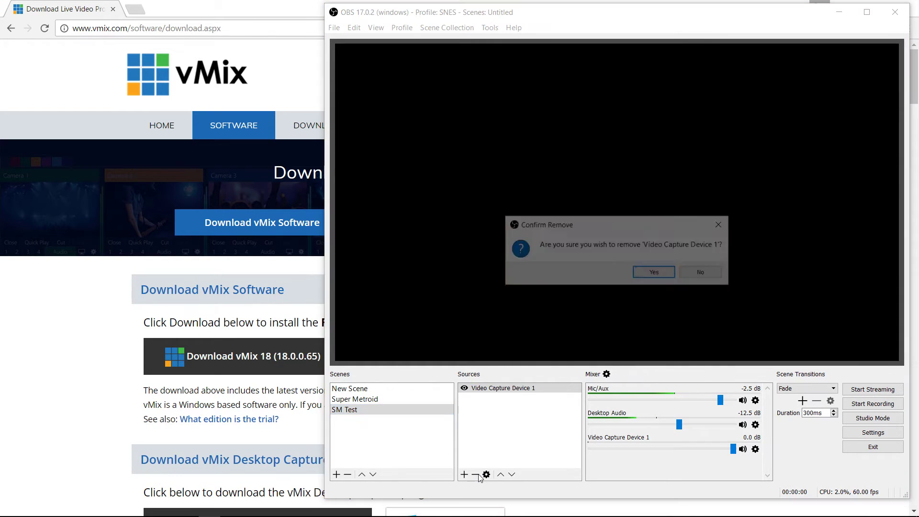
left_click(653, 274)
Begin adding a new Video Capture Device source to Sources.
right_click(484, 407)
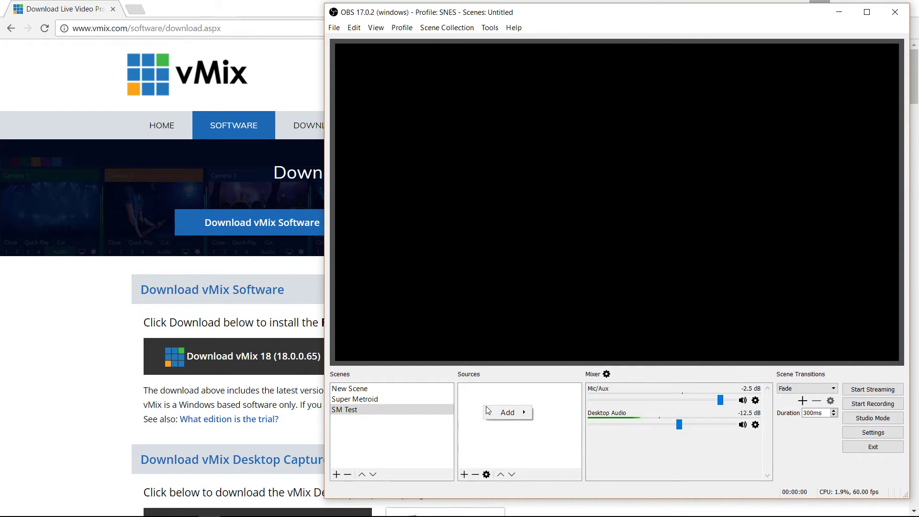
mouse_move(492, 415)
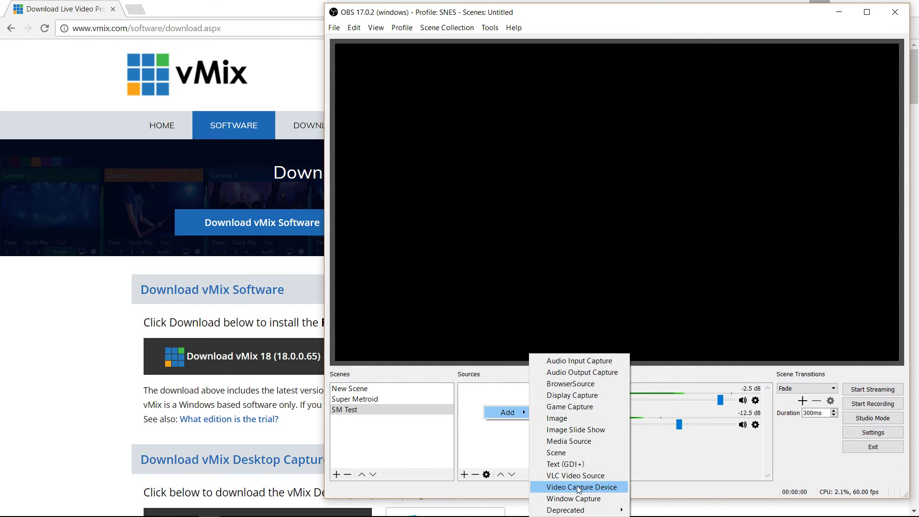
left_click(579, 487)
Create Video Capture Device 1 capturing from the vMix Video device.
left_click(624, 322)
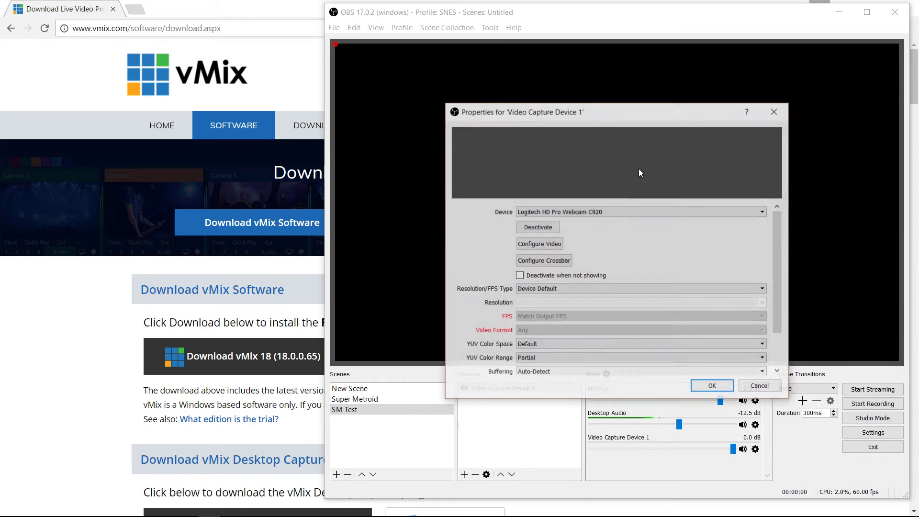
left_click(621, 212)
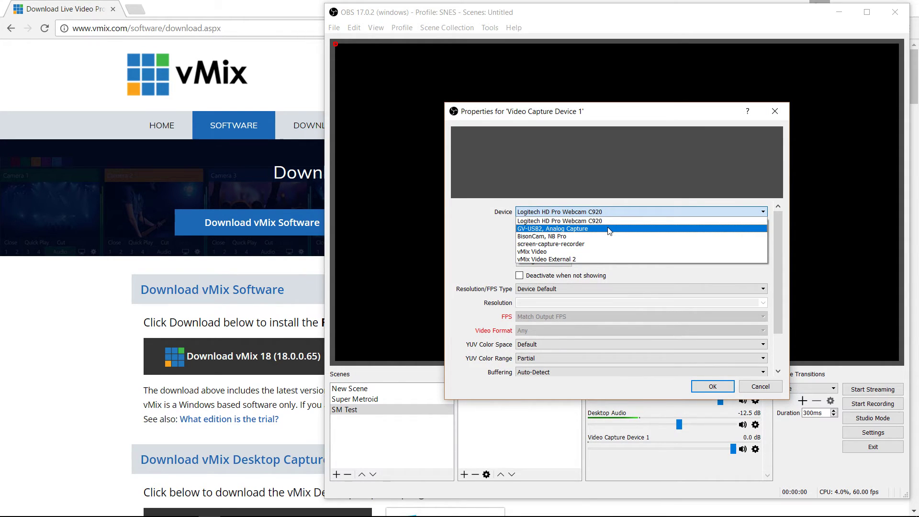
left_click(605, 254)
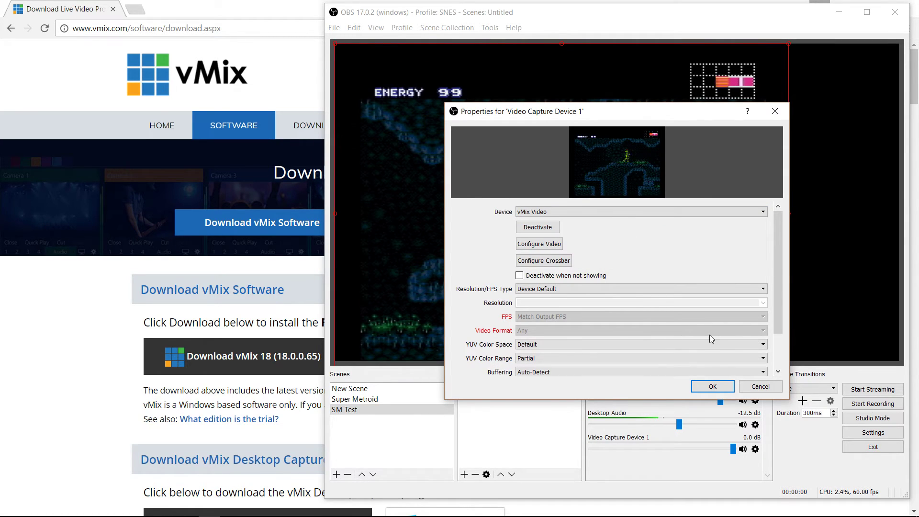
left_click_drag(776, 314, 780, 367)
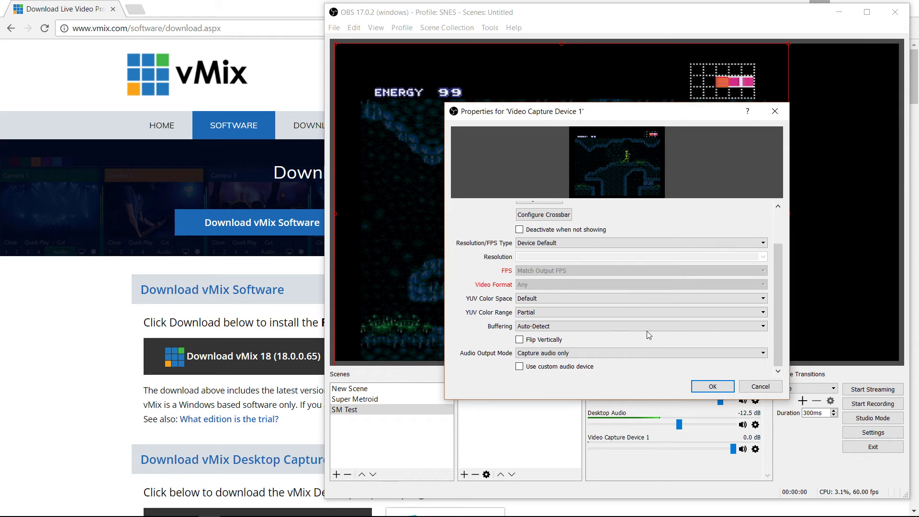
left_click(712, 386)
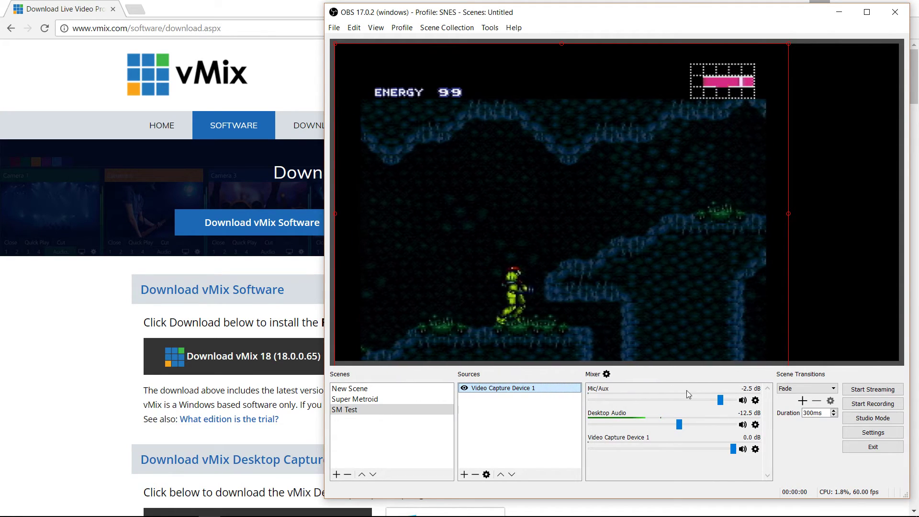
Set the capture source's deinterlacing to Retro.
right_click(514, 391)
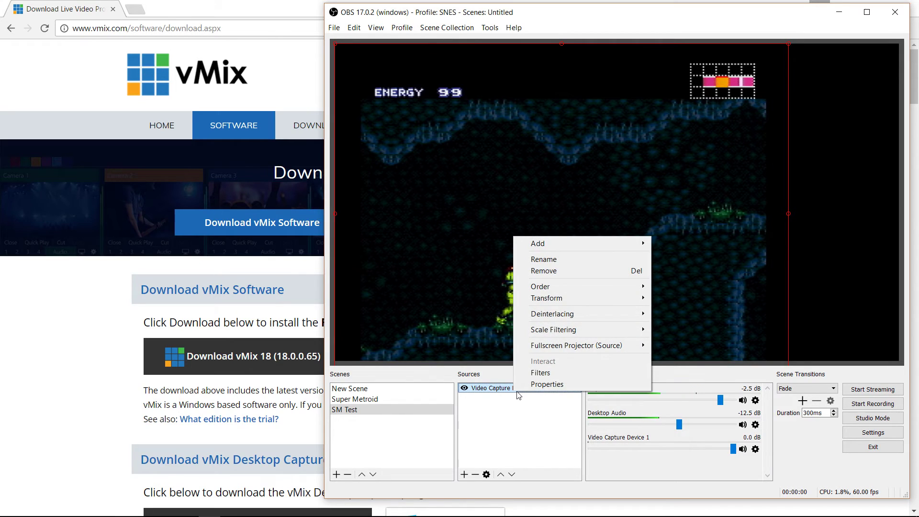
mouse_move(554, 316)
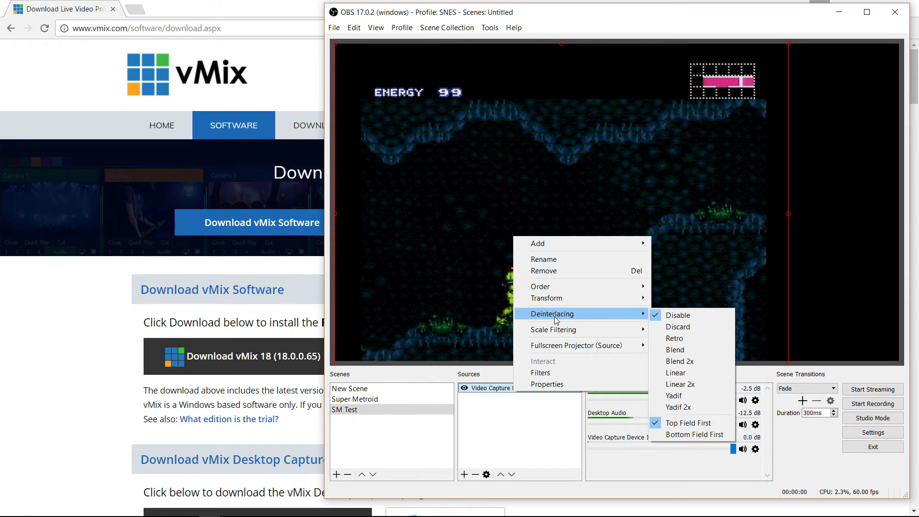
left_click(675, 337)
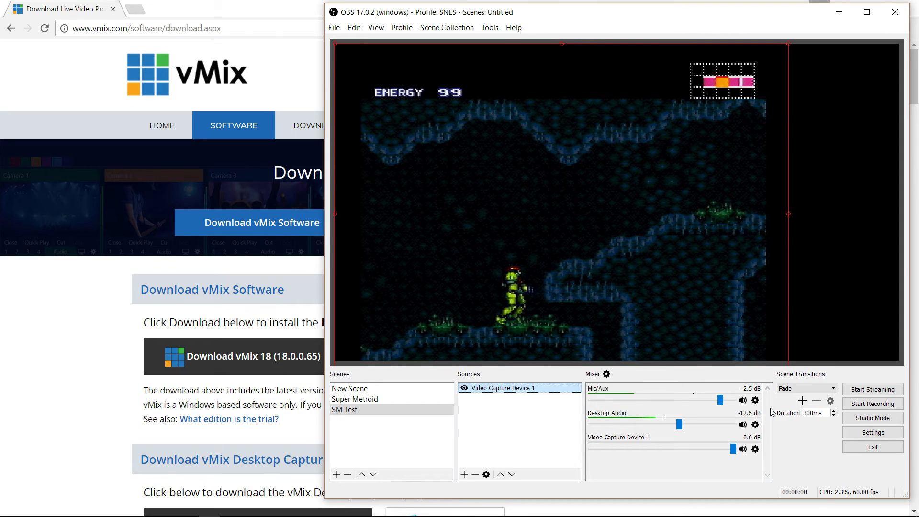